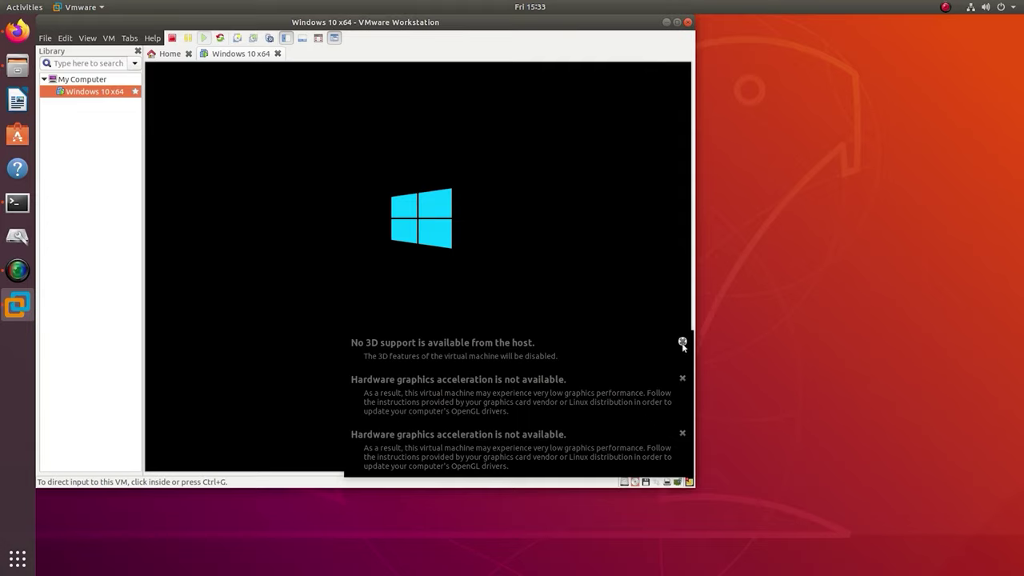
Dismiss the remaining graphics notifications and maximize the virtual machine window.
click(681, 377)
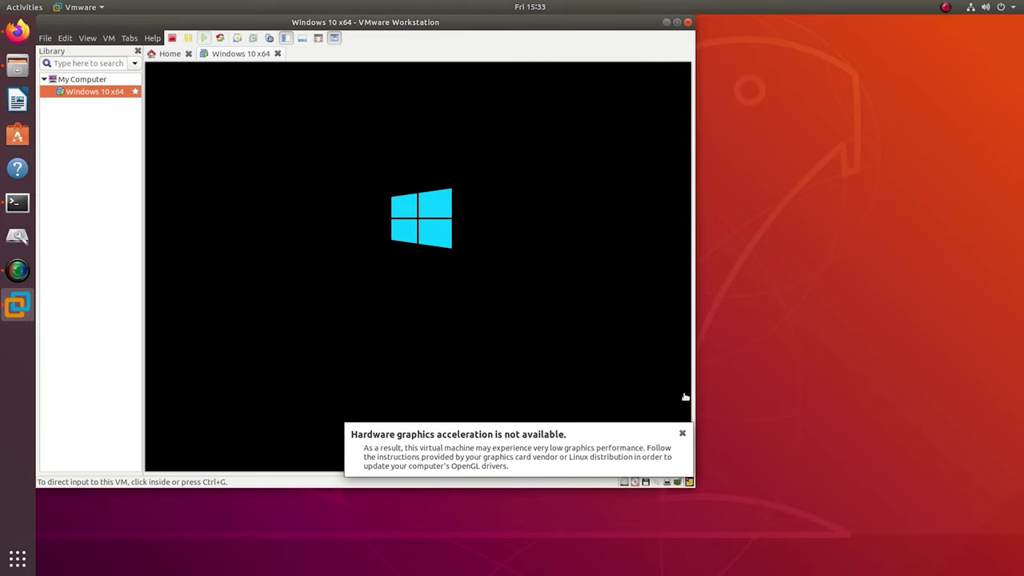
click(684, 434)
click(677, 24)
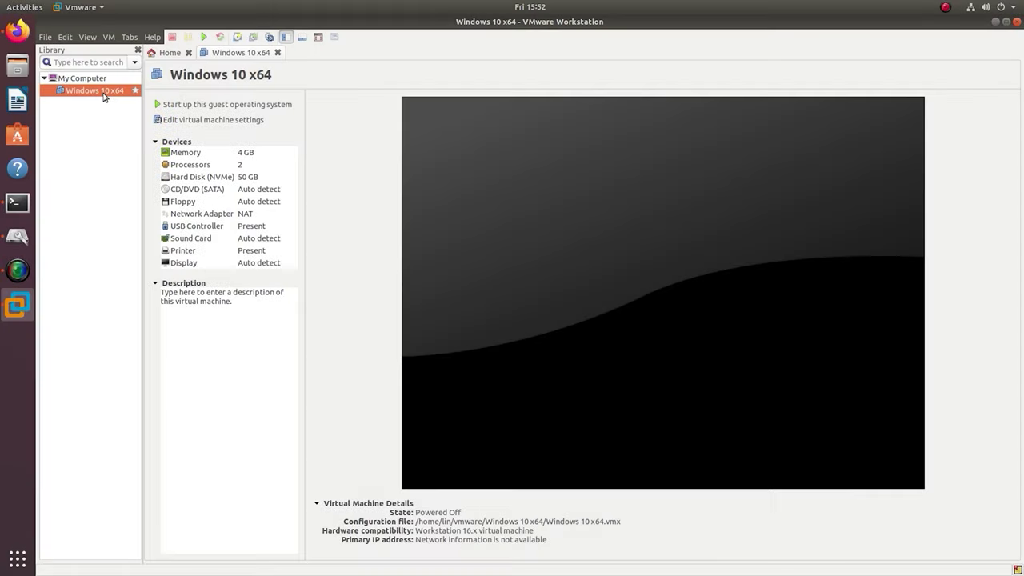
Open the settings of the Windows 10 x64 virtual machine and set its CD/DVD drive to use a physical drive.
right_click(103, 96)
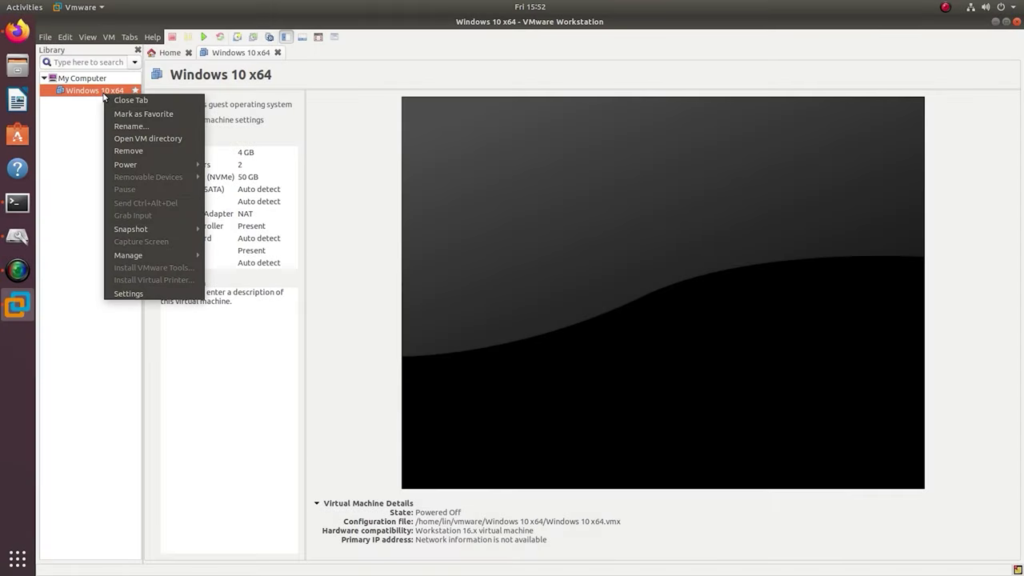
click(128, 293)
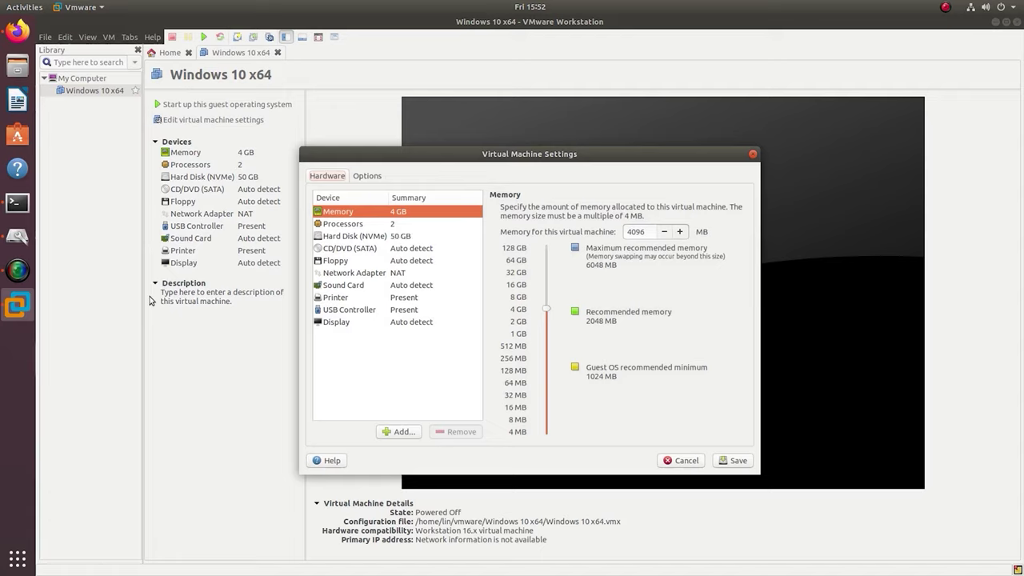
click(348, 249)
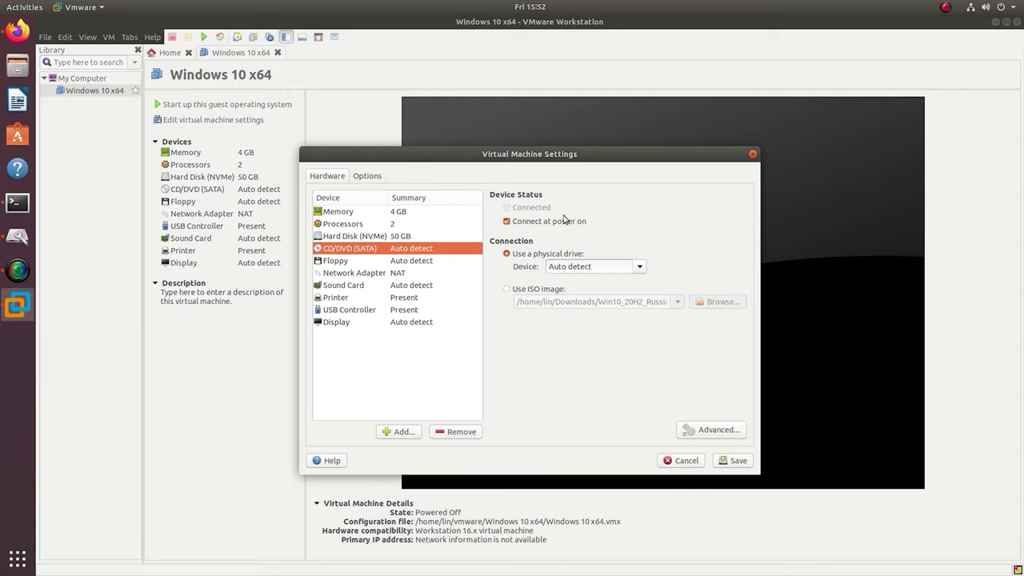
click(530, 290)
click(521, 256)
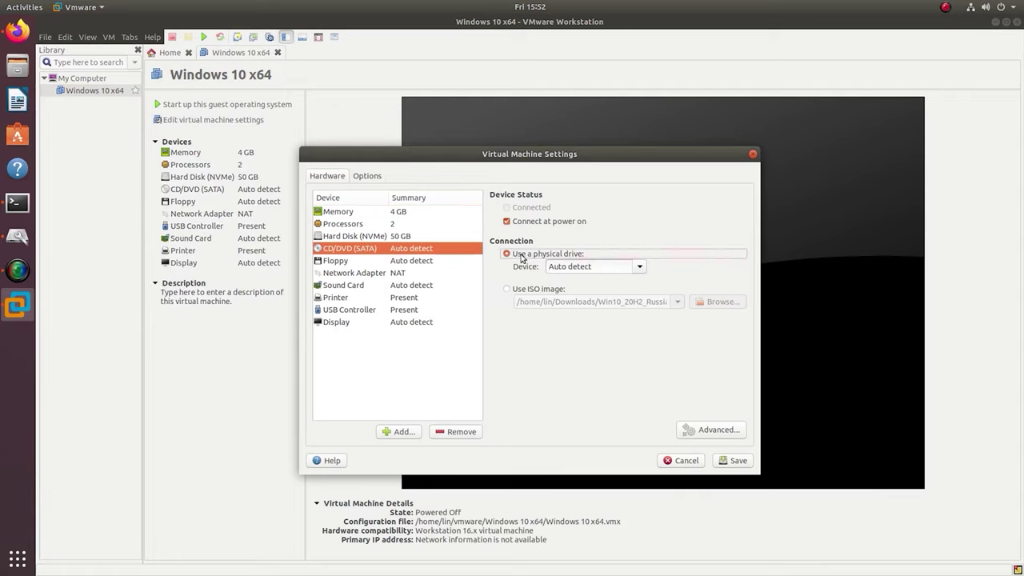
Start adding a hard disk to the virtual machine, choosing the NVMe type and the option to use a physical disk.
click(341, 238)
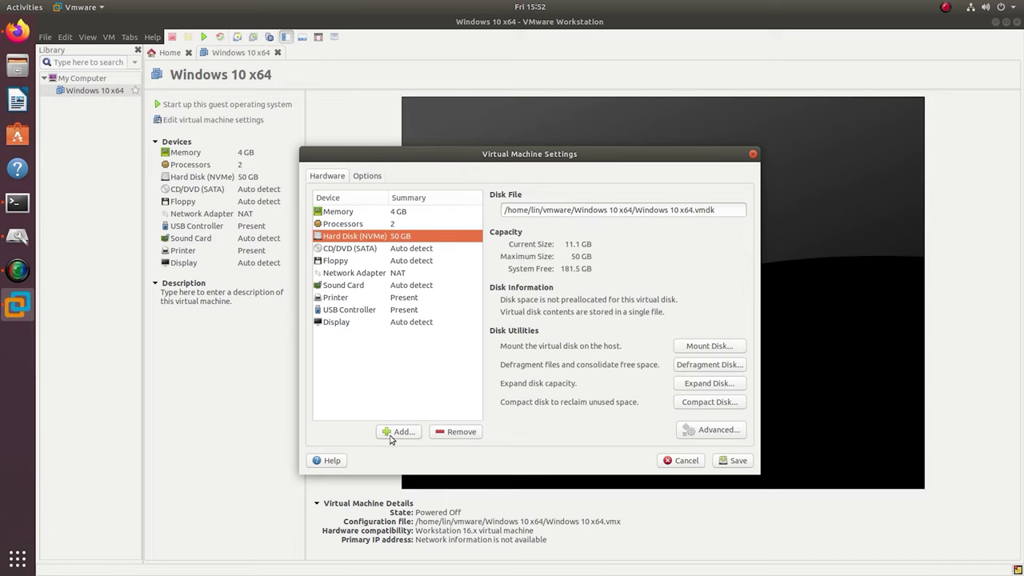
click(402, 435)
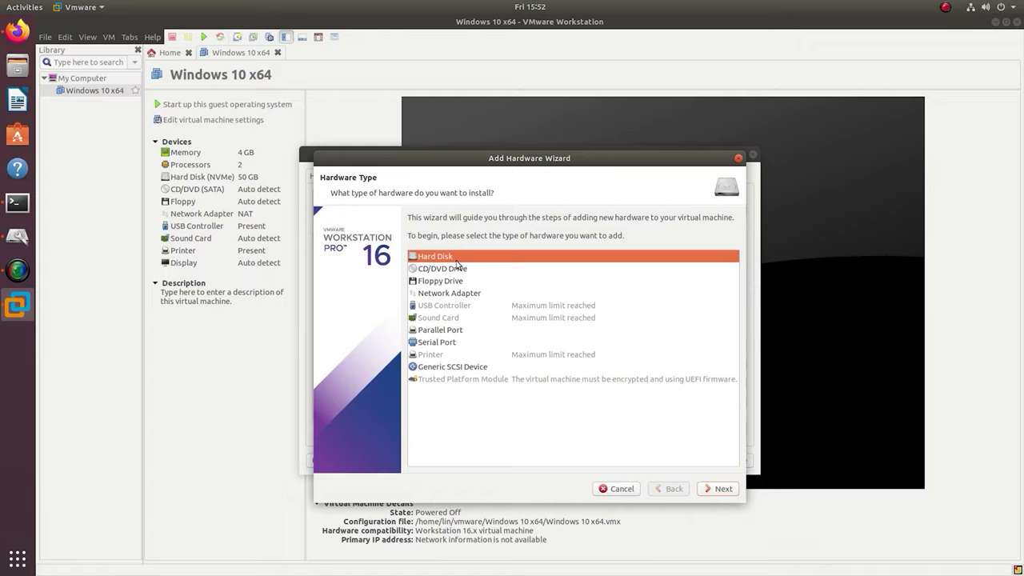
click(709, 493)
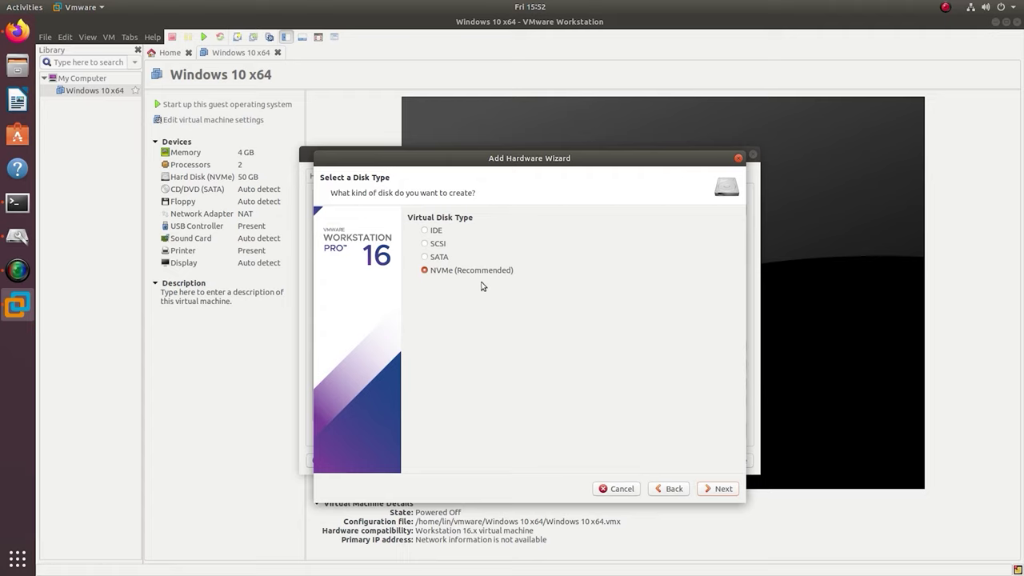
click(709, 491)
click(445, 295)
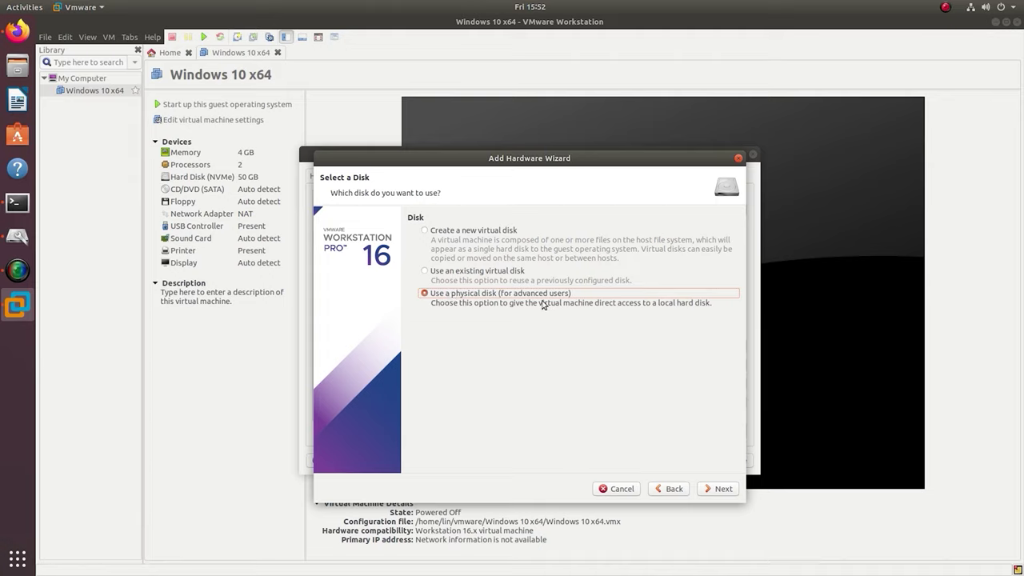
click(722, 490)
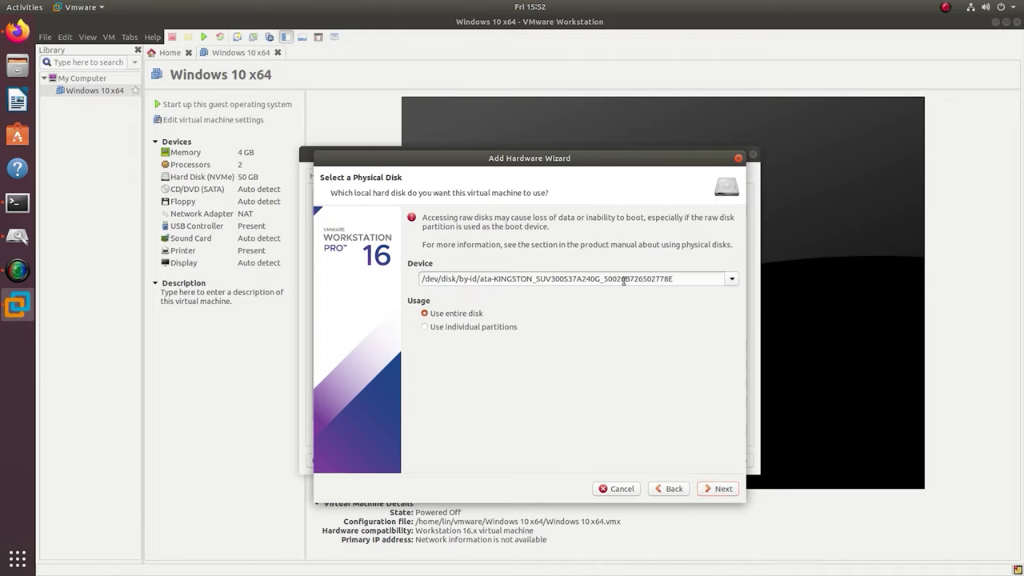
List the available physical devices, switch to the Disks utility and examine the 320 GB hard disk's model to identify it.
click(731, 280)
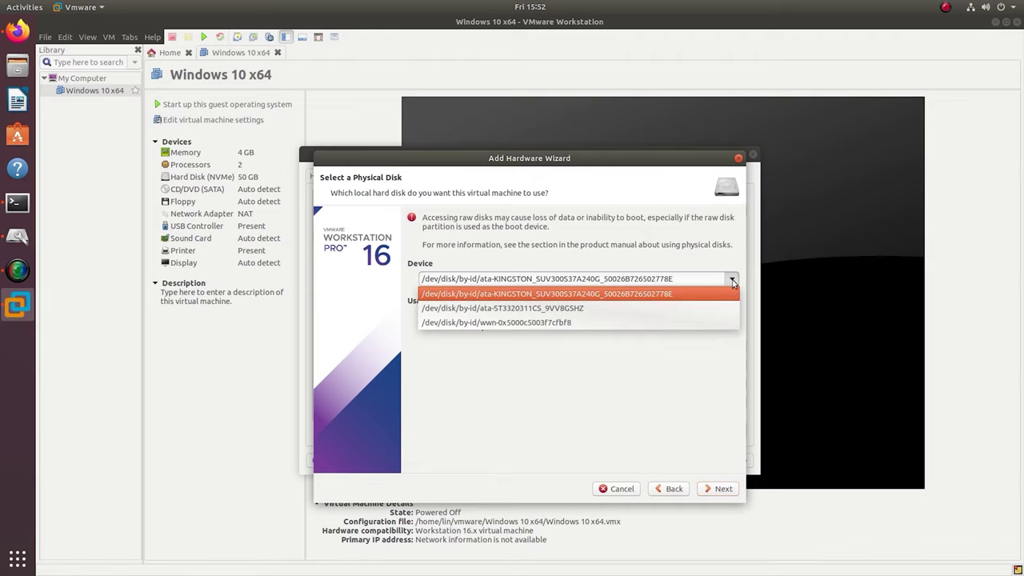
click(16, 238)
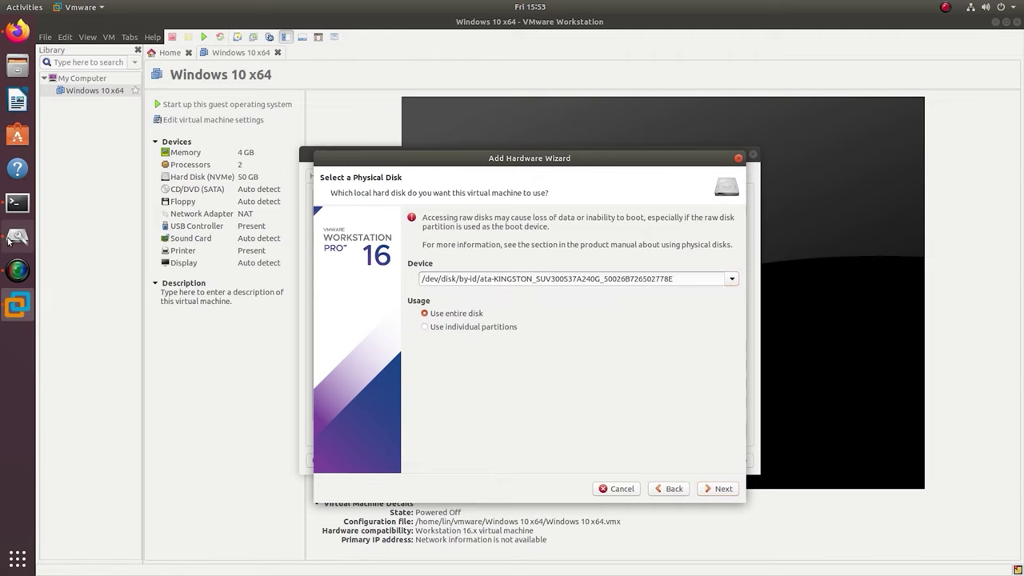
click(16, 238)
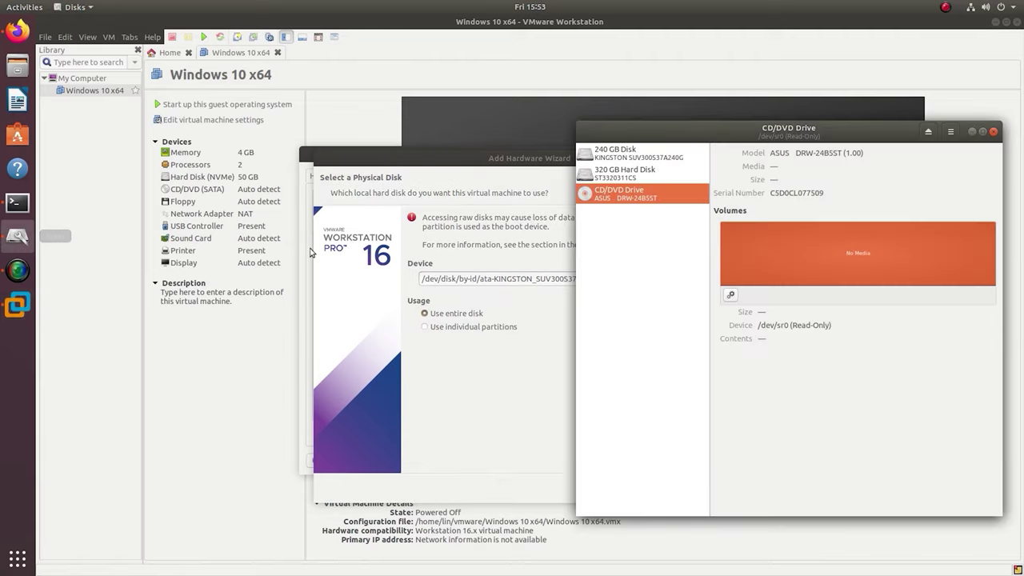
click(652, 175)
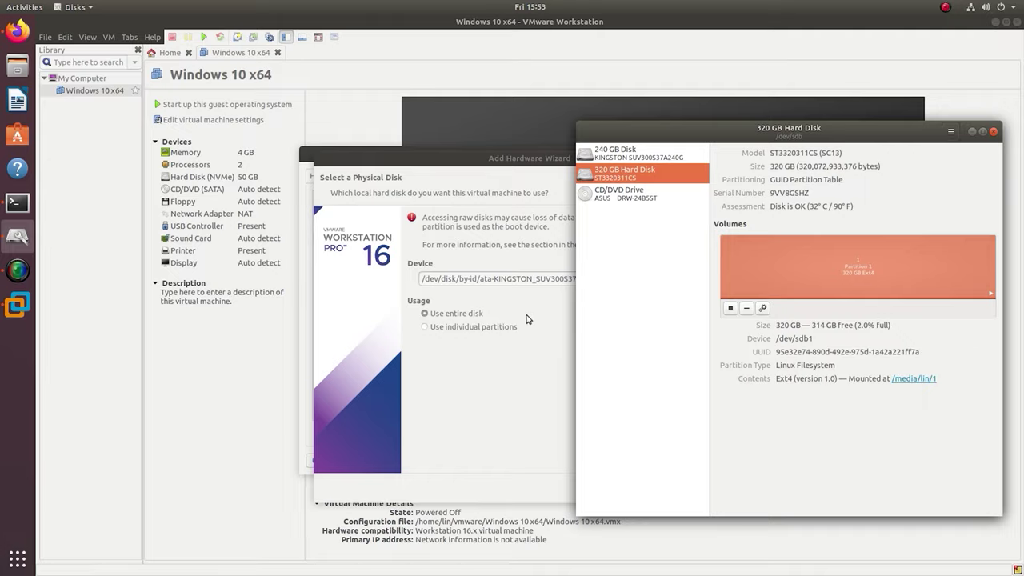
Return to the Add Hardware Wizard, add the entire Kingston SUV300S37A240G physical disk and save the virtual machine settings.
click(559, 310)
click(731, 280)
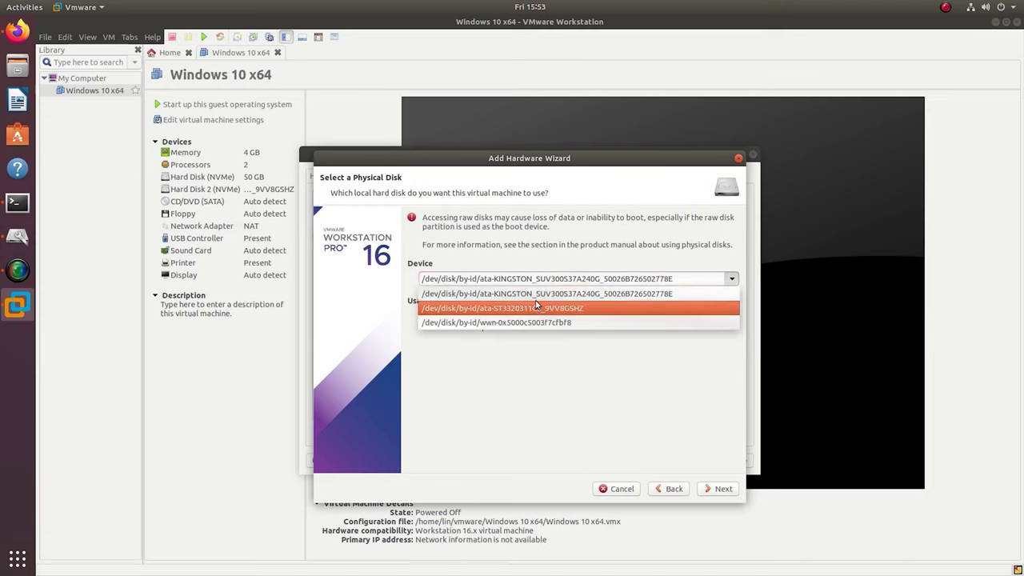
click(546, 294)
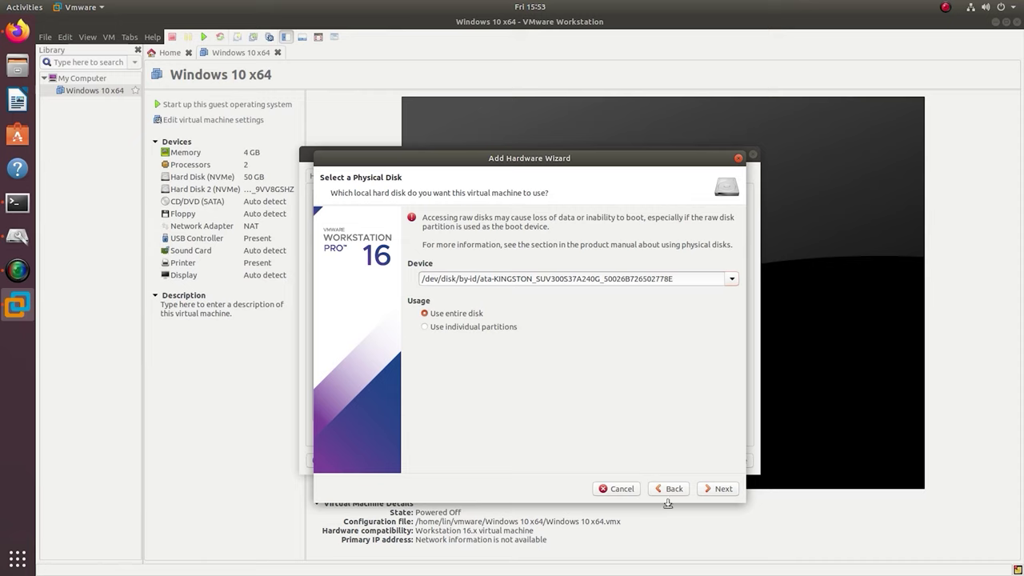
click(720, 489)
click(712, 490)
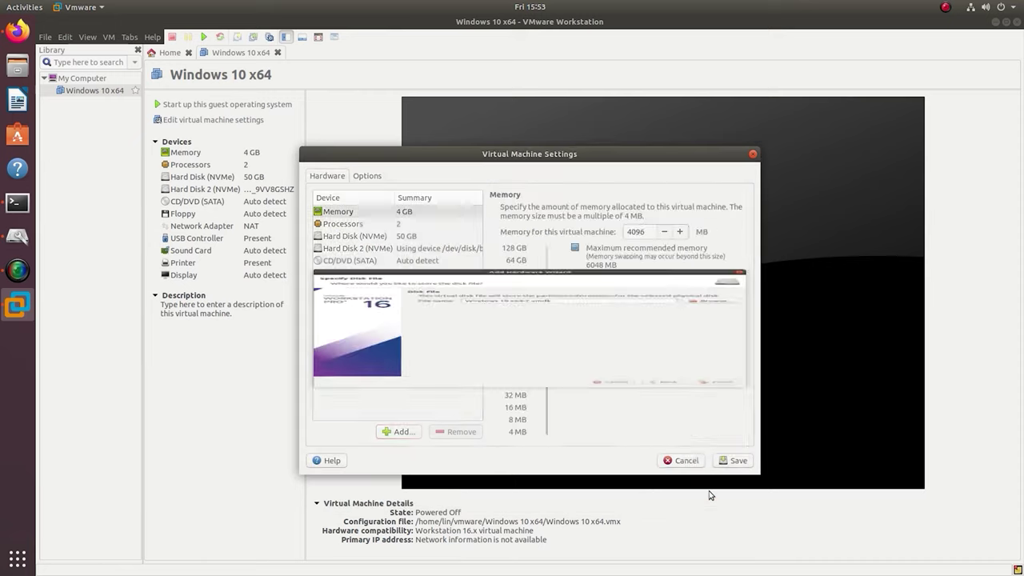
click(788, 460)
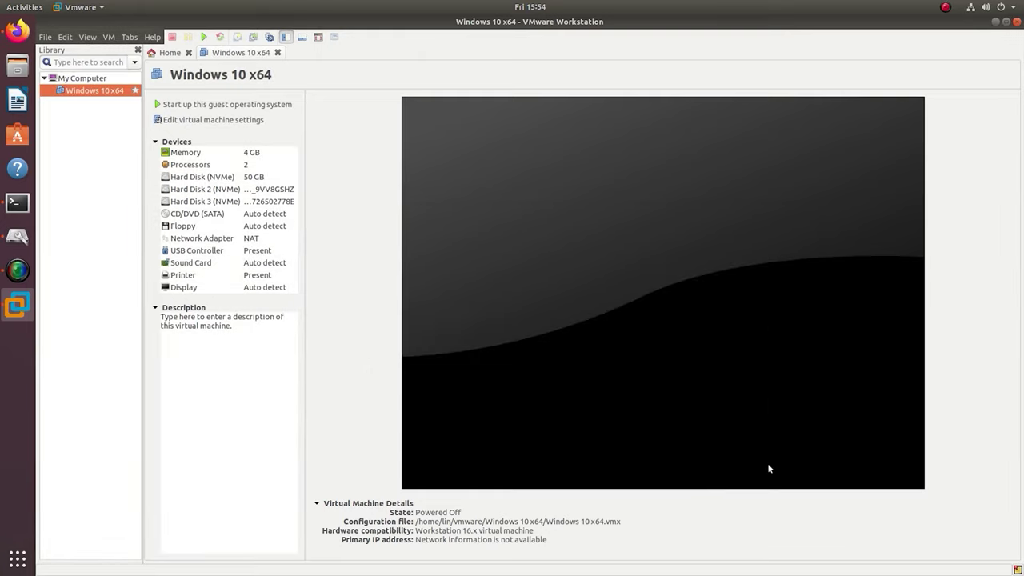
Power on the Windows 10 x64 virtual machine and accept the swap space hint.
click(204, 37)
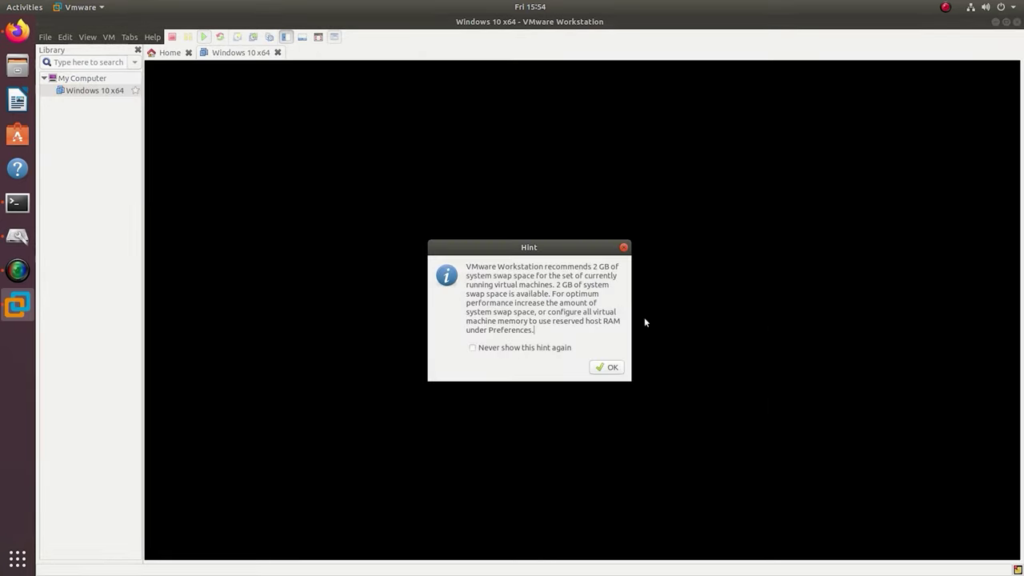
click(610, 367)
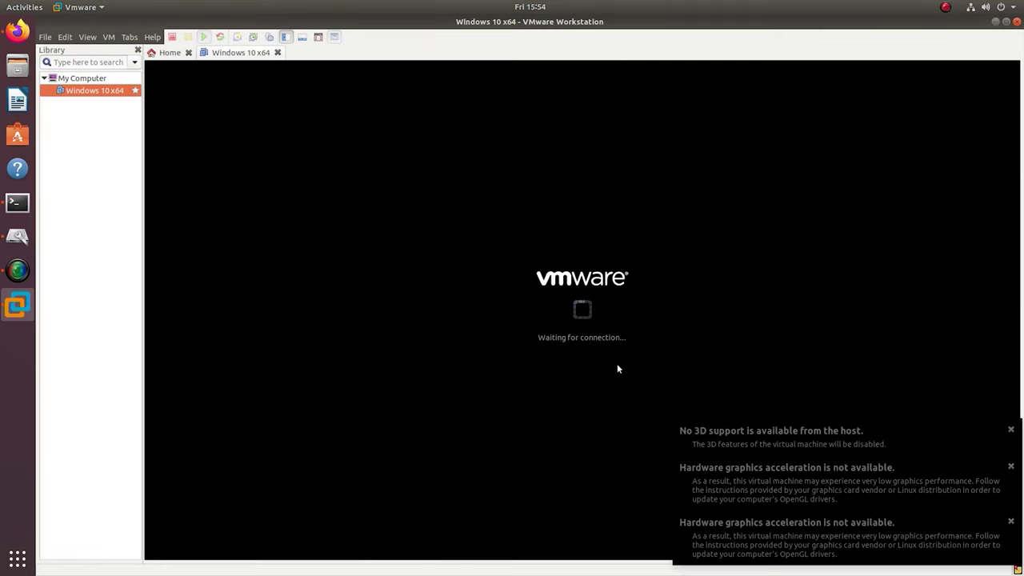
Disconnect the USB storage device from the virtual machine back to the host, and reconnect it to the virtual machine.
click(974, 569)
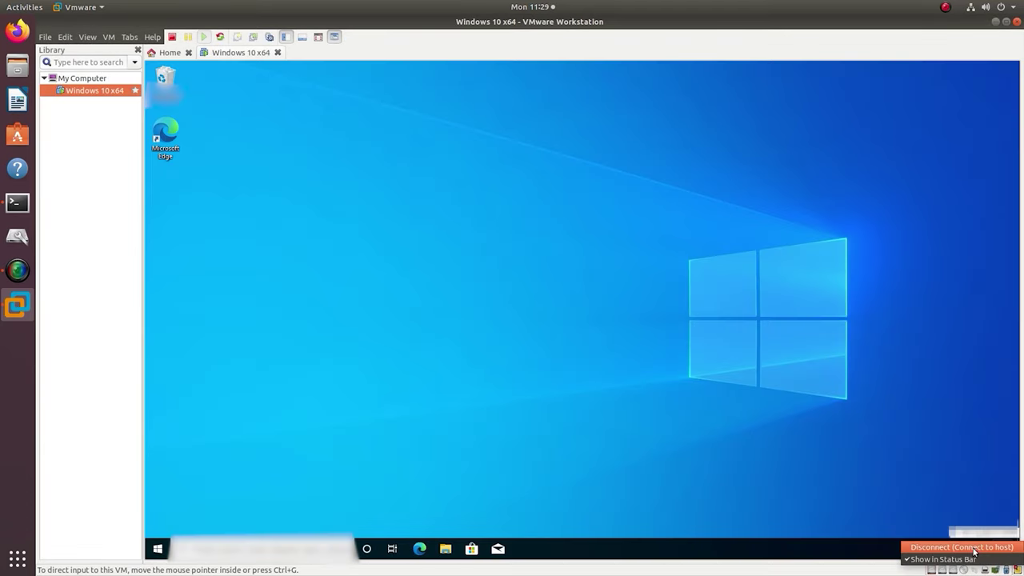
click(894, 514)
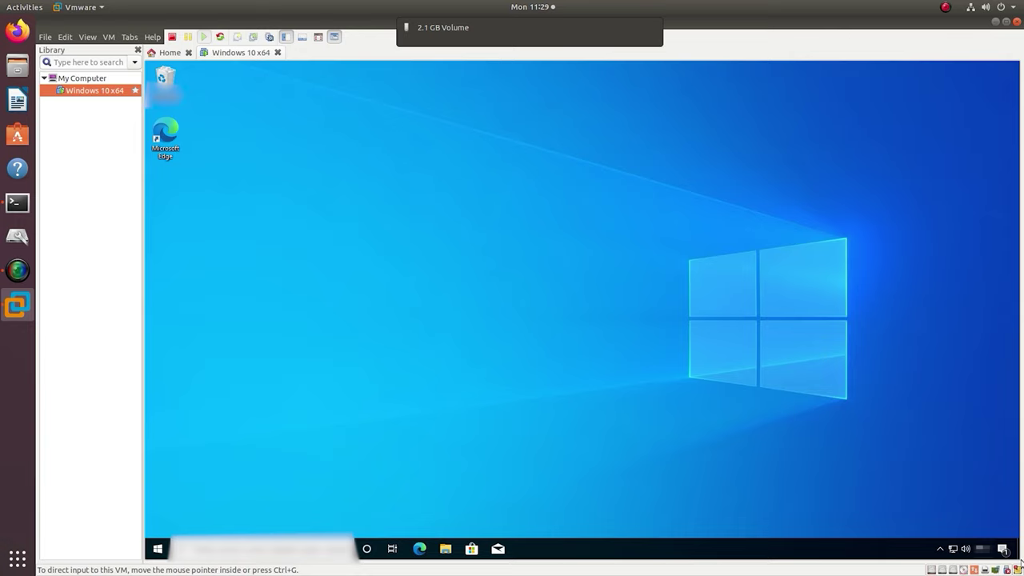
right_click(997, 566)
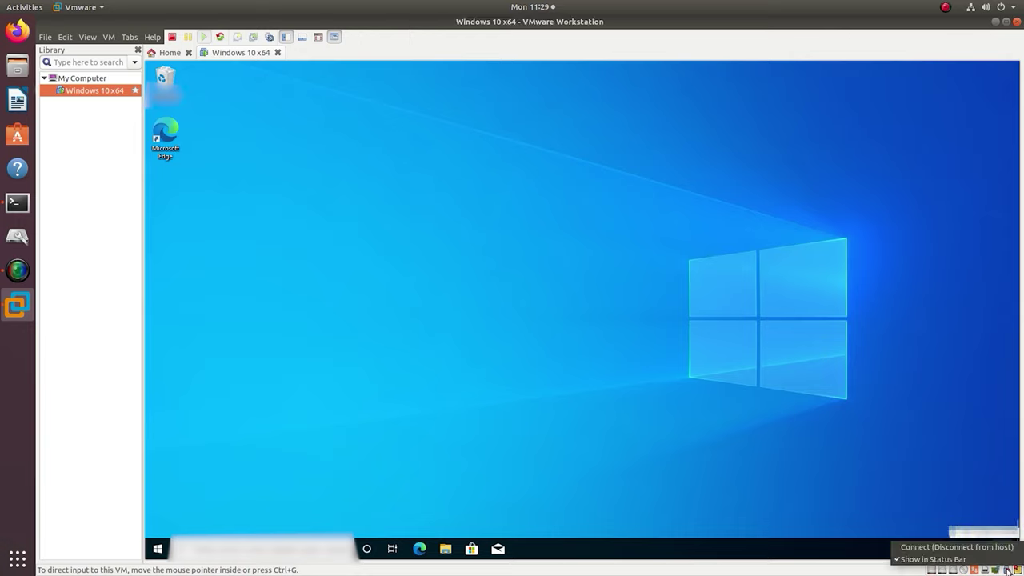
click(967, 549)
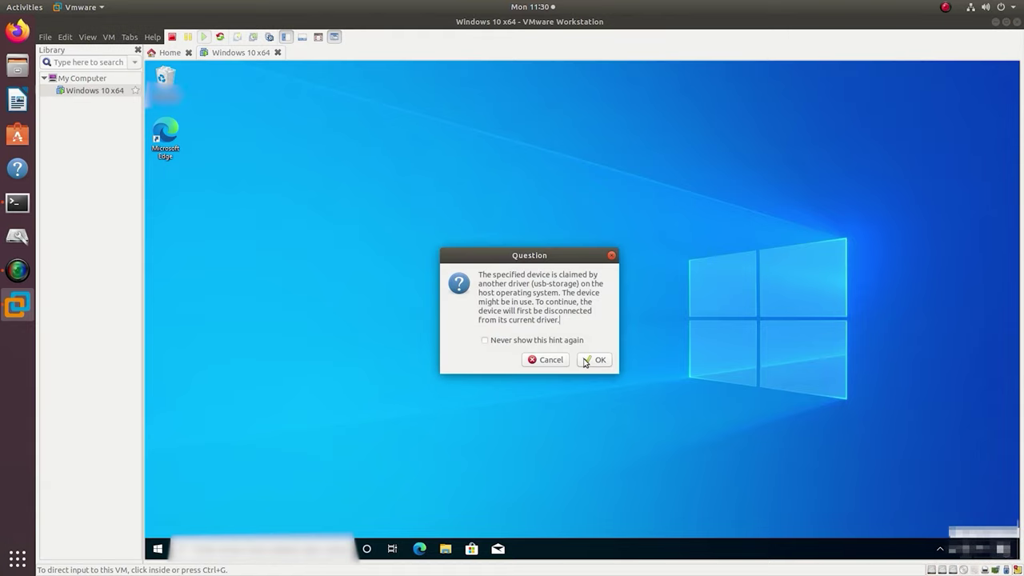
click(584, 361)
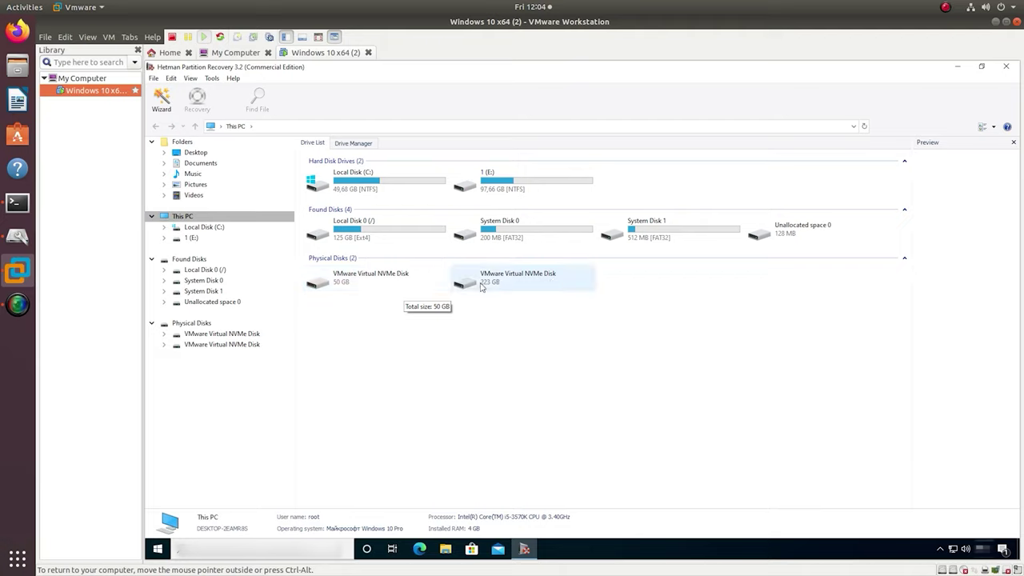
Analyze the 223 GB VMware Virtual NVMe Disk in Hetman Partition Recovery with a fast scan and finish the wizard.
click(516, 285)
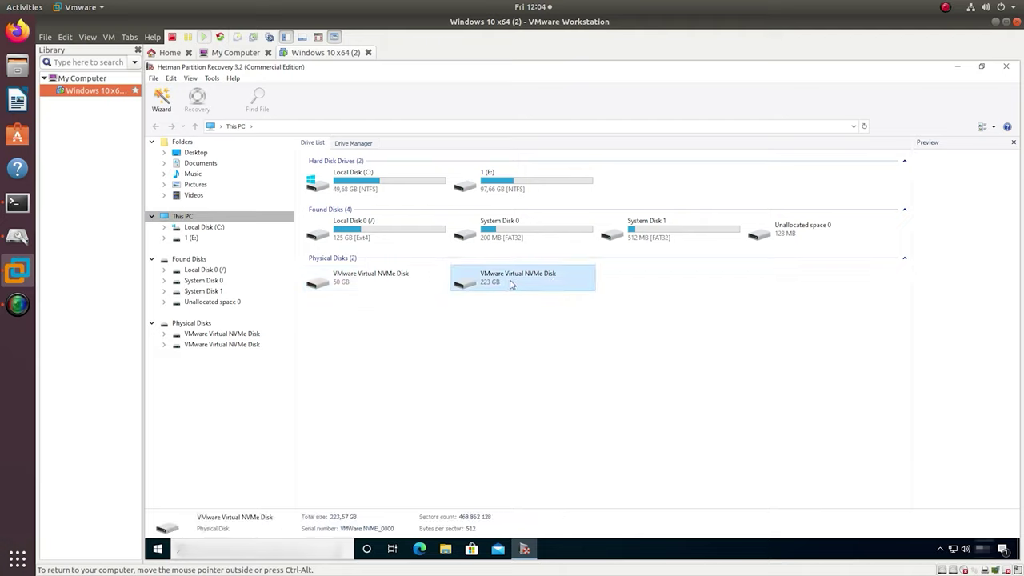
right_click(512, 284)
click(534, 291)
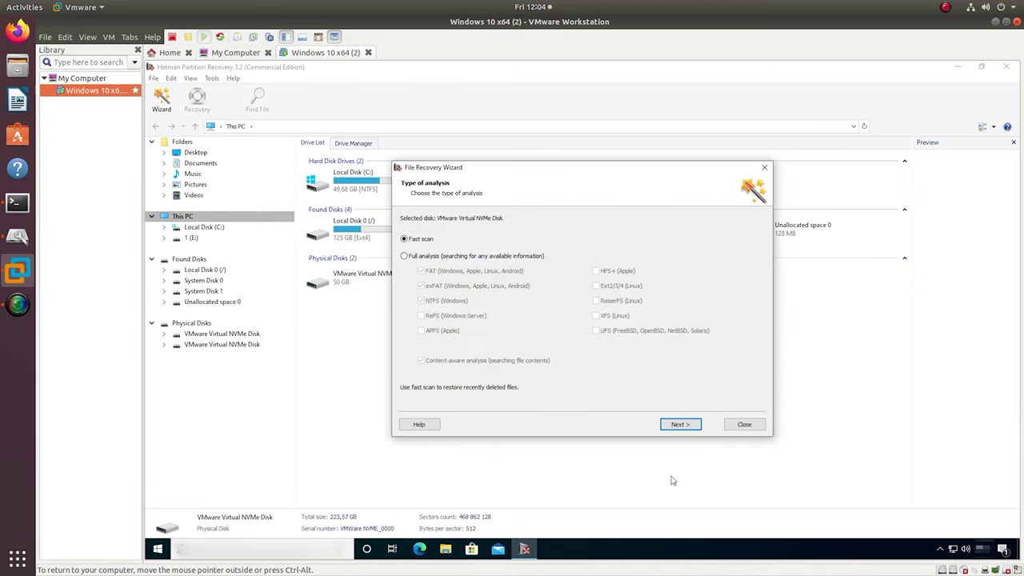
click(680, 424)
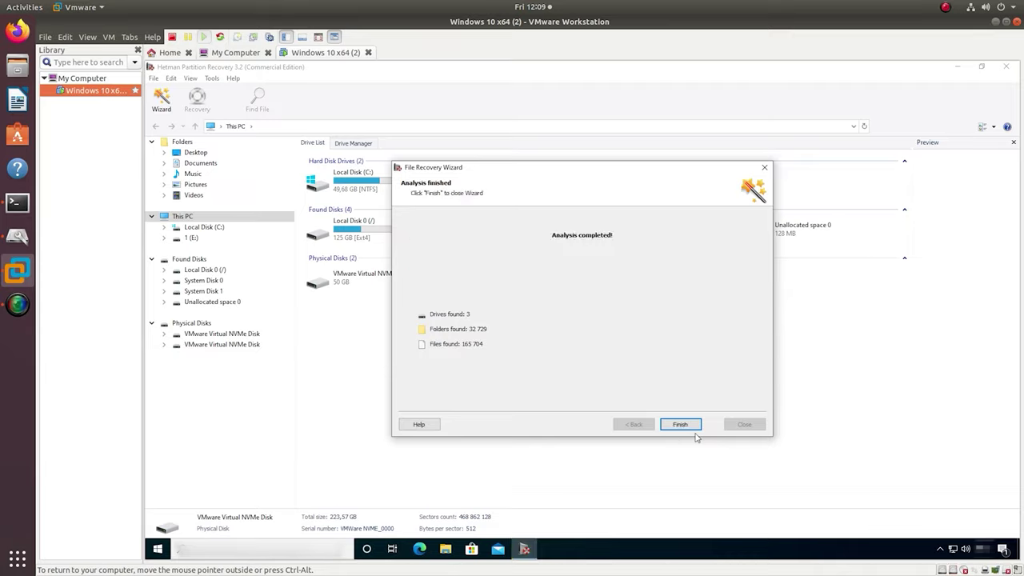
click(681, 425)
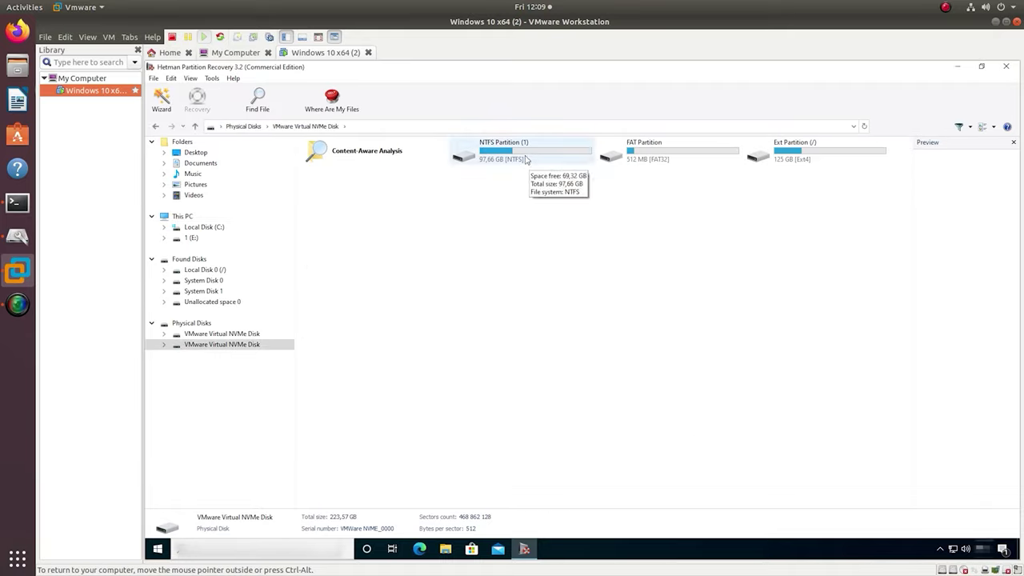
Browse the scanned disk's Ext Partition (/) to home/lin/Documents, view the files there and go back up one folder.
click(164, 345)
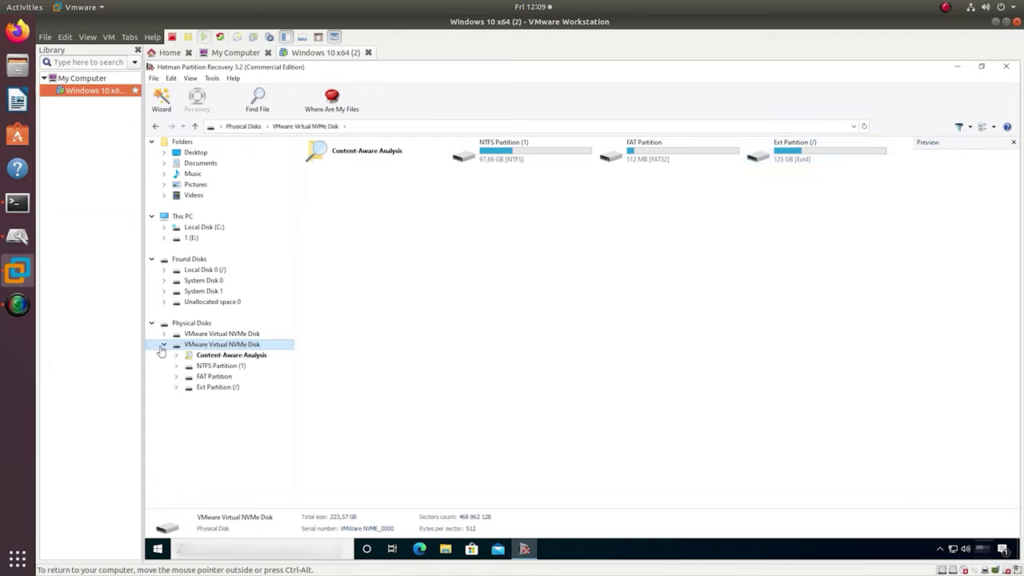
click(176, 387)
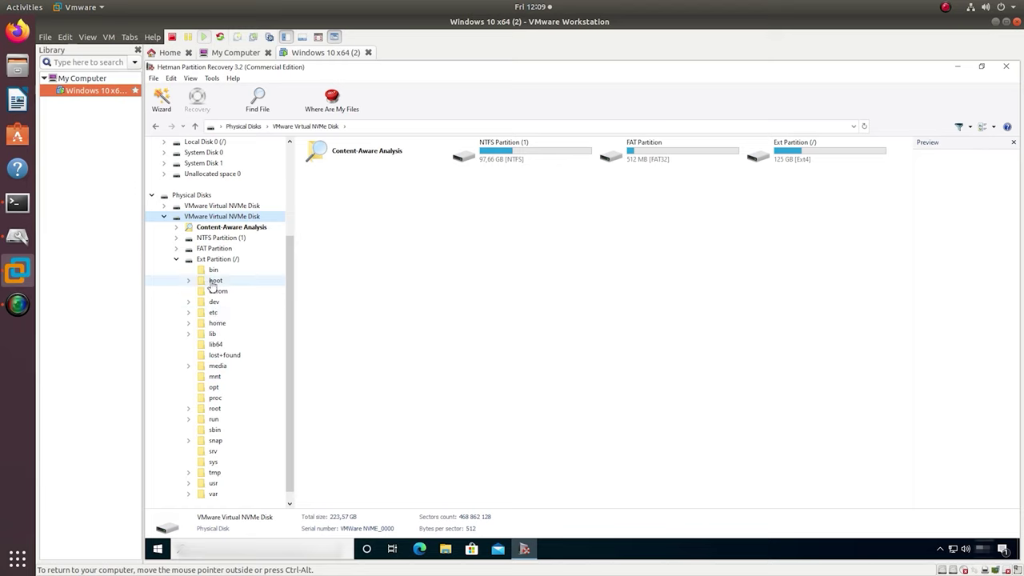
double_click(196, 323)
double_click(209, 334)
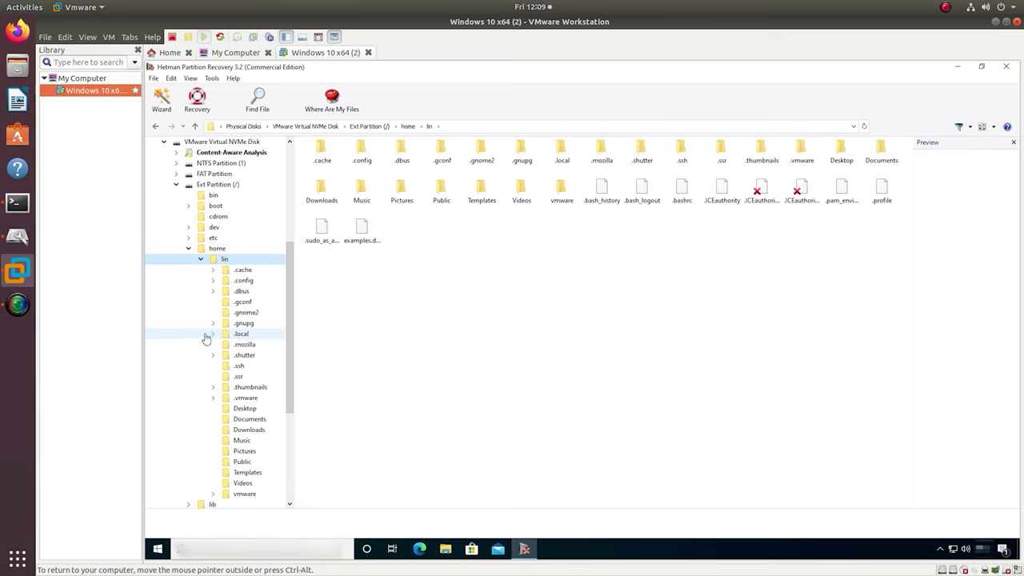
double_click(881, 150)
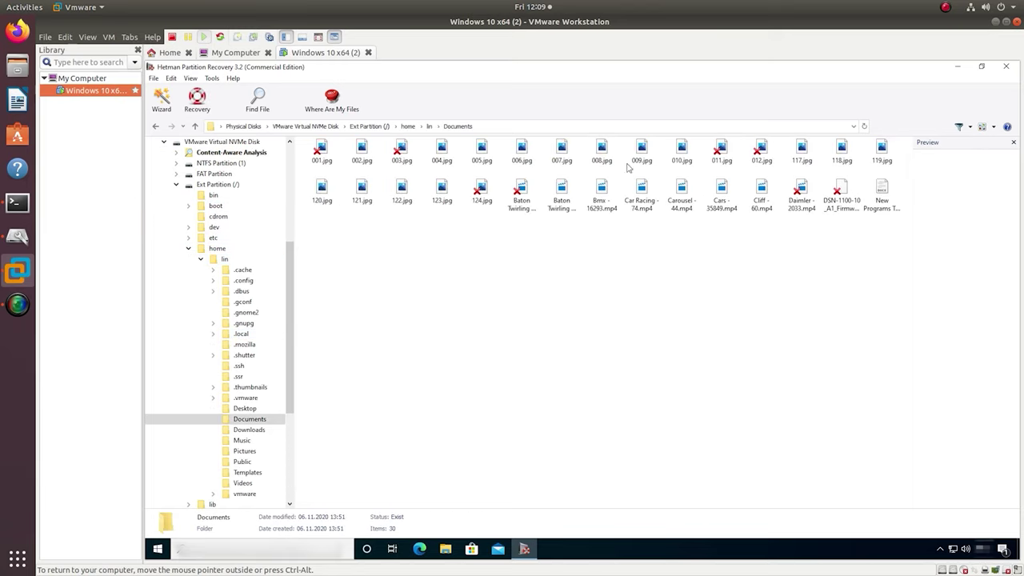
click(193, 127)
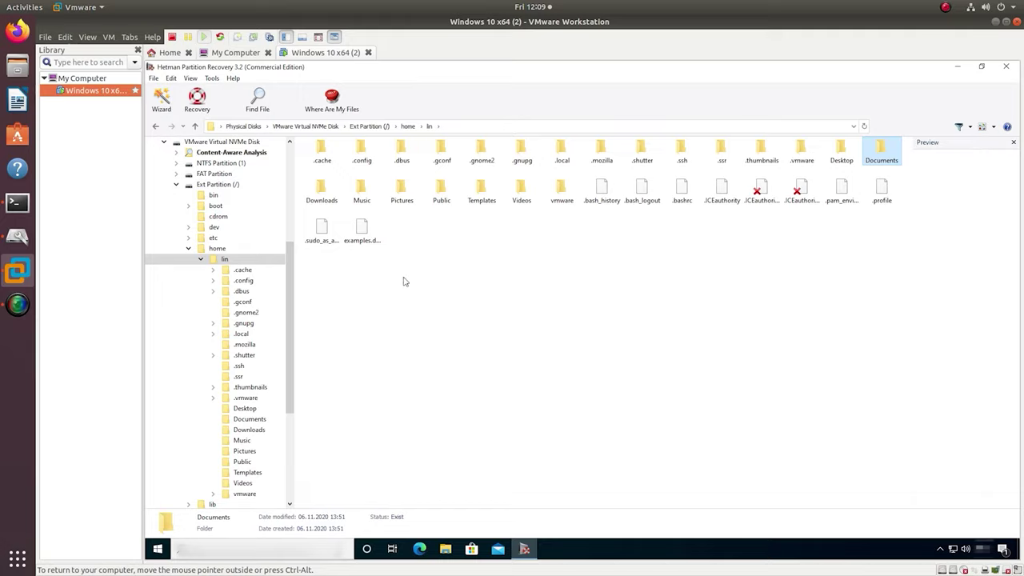
Analyze the 223 GB VMware Virtual NVMe Disk again with full analysis, excluding the exFAT and NTFS file systems, and finish the wizard.
scroll(246, 223, up, 3)
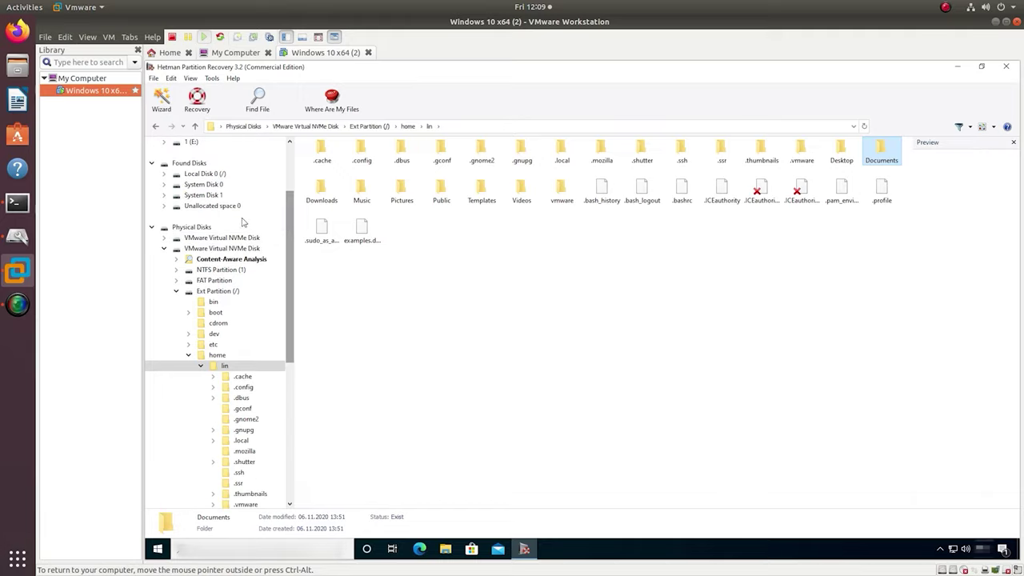
click(247, 225)
click(524, 280)
right_click(525, 287)
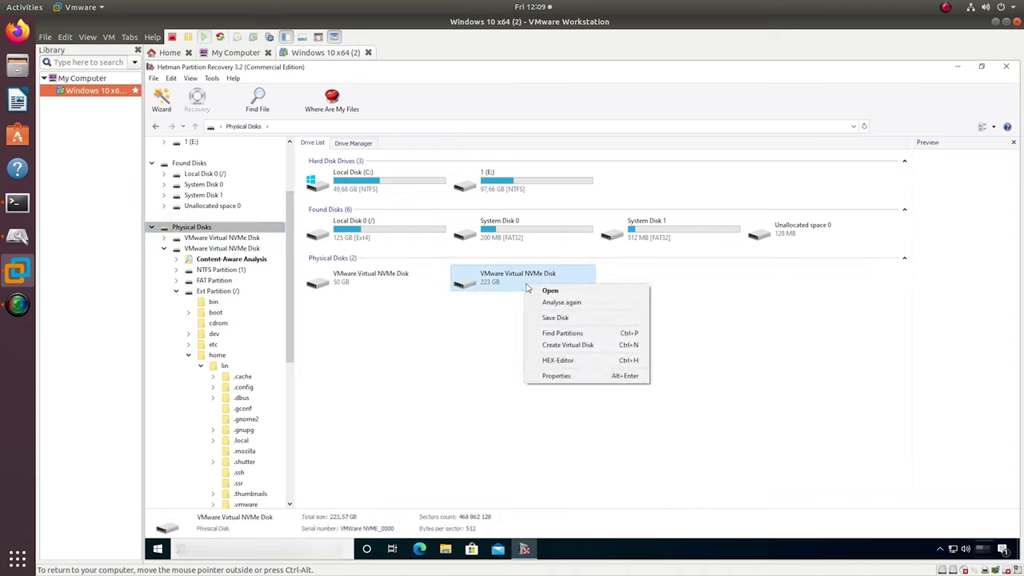
click(569, 307)
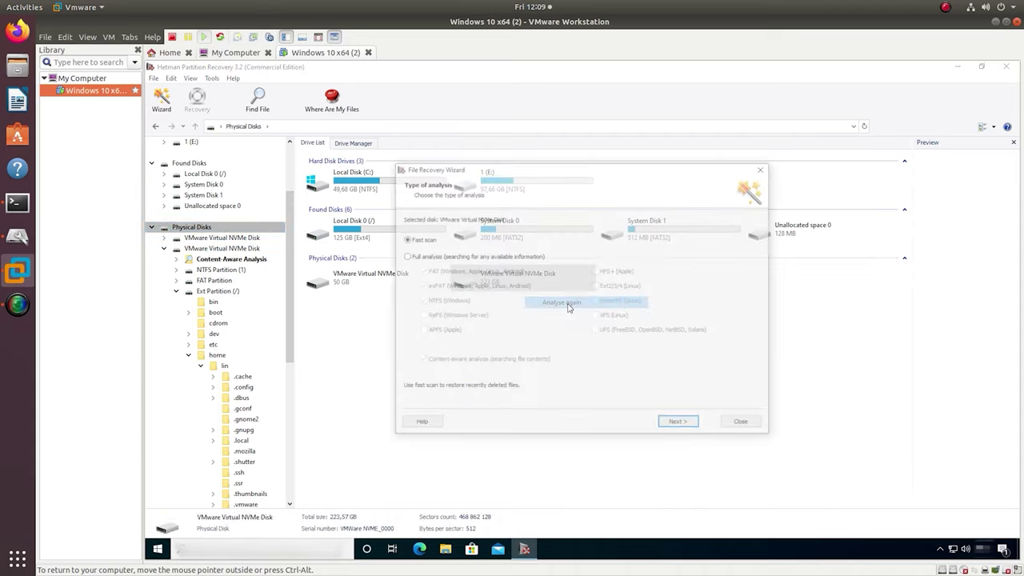
click(431, 256)
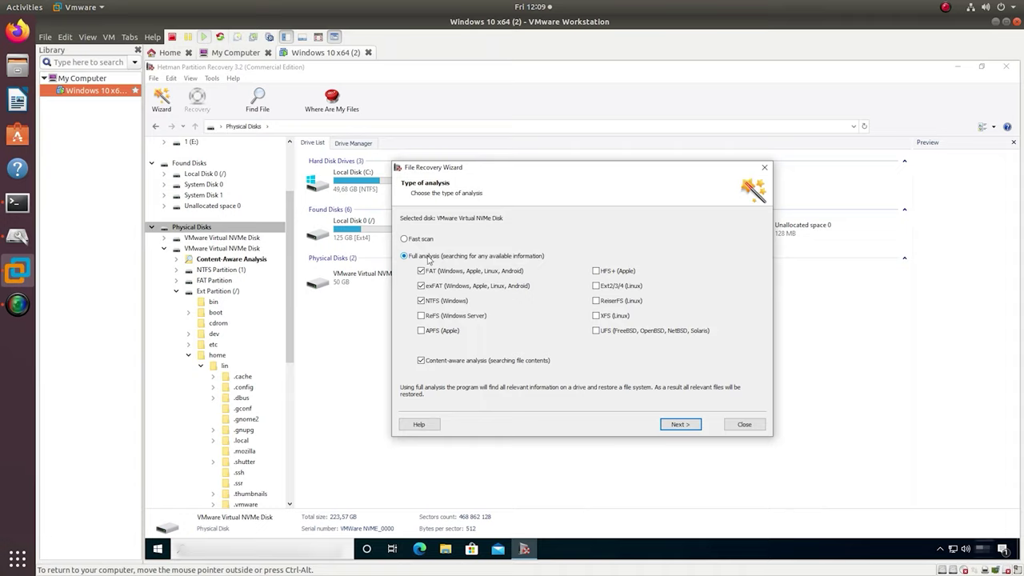
click(422, 285)
click(422, 301)
click(680, 424)
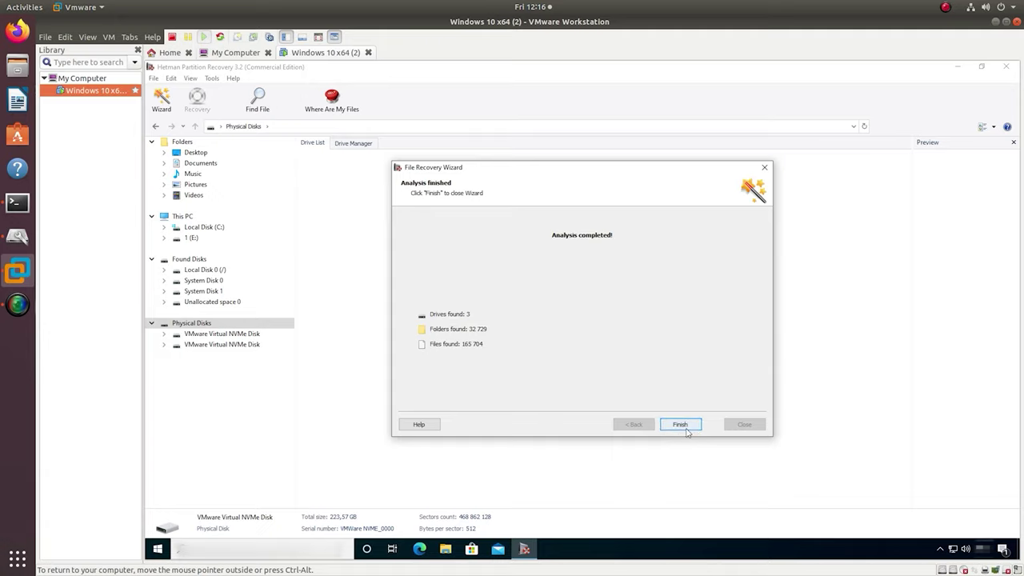
click(682, 425)
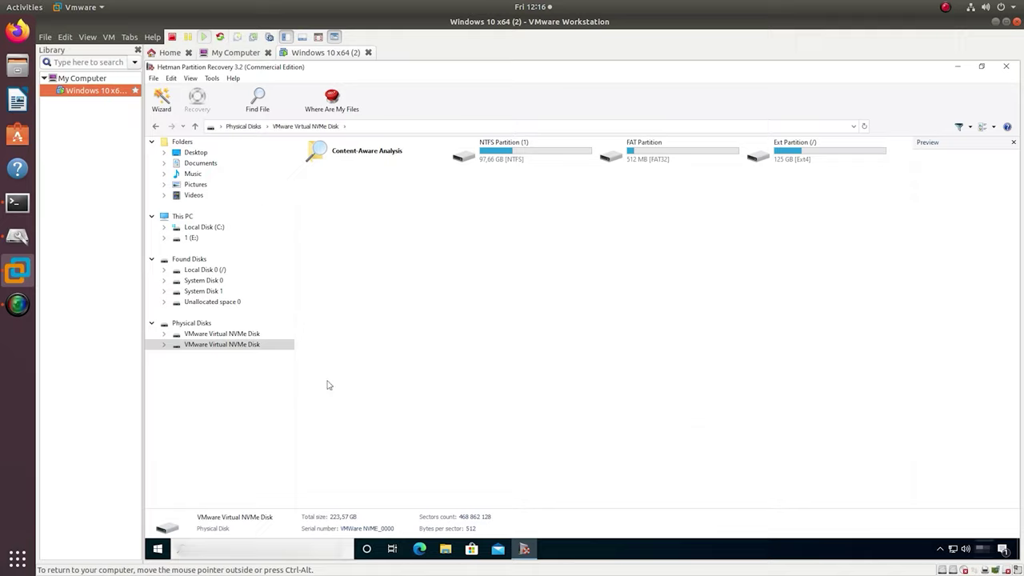
Open home/lin/Documents on the scanned disk's Ext Partition (/) and display its files as large thumbnails.
double_click(774, 164)
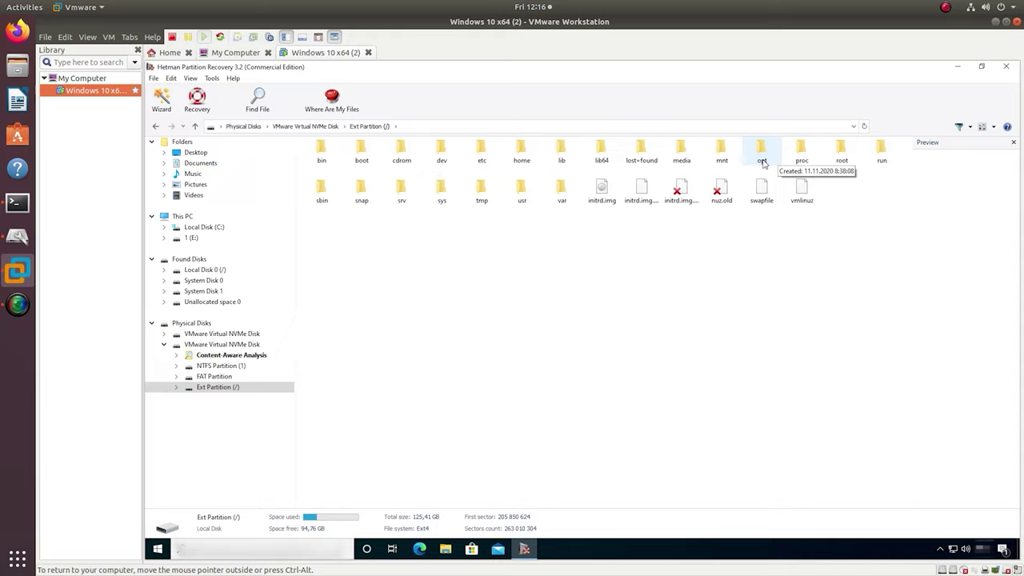
double_click(522, 155)
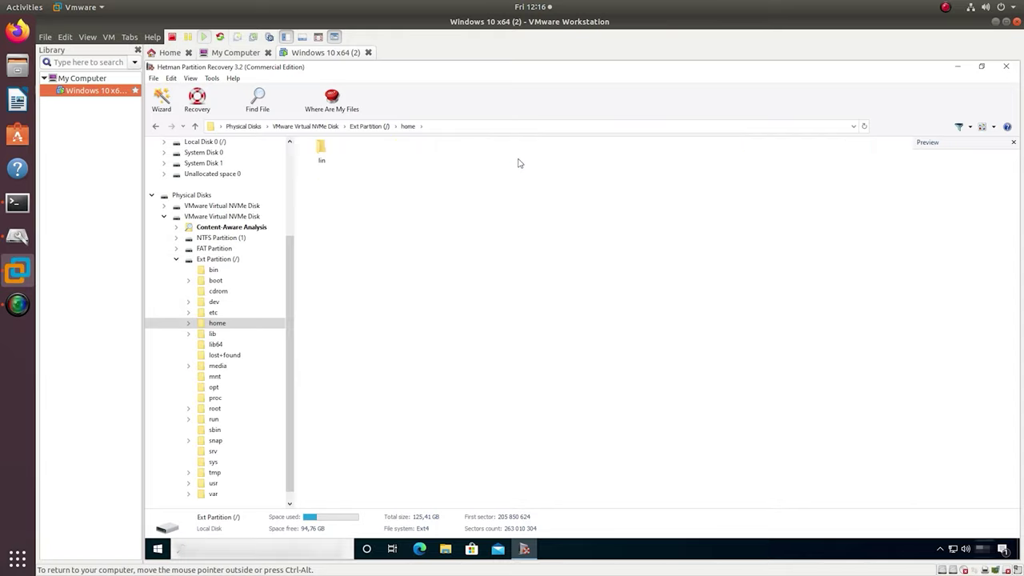
double_click(321, 152)
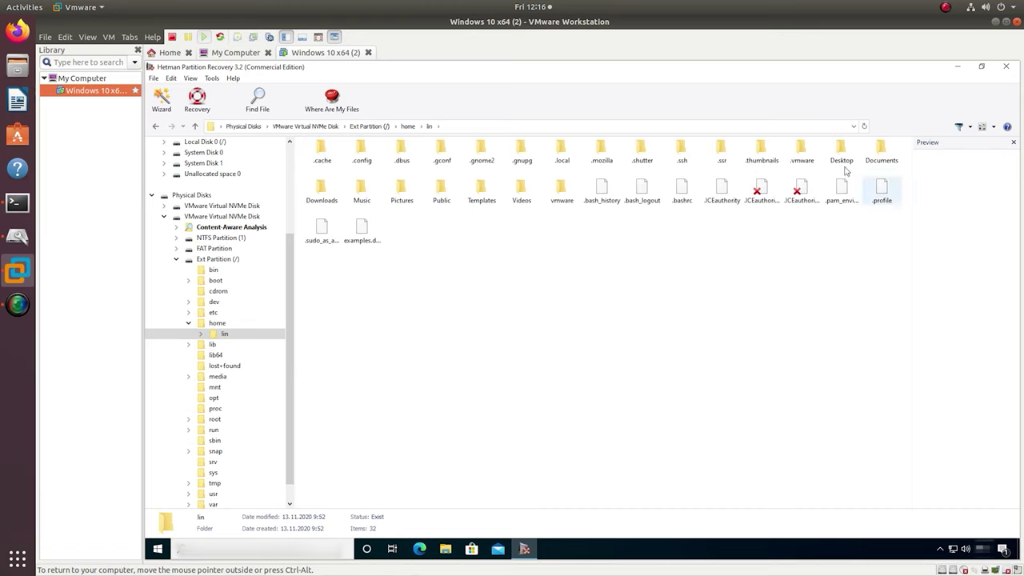
double_click(880, 152)
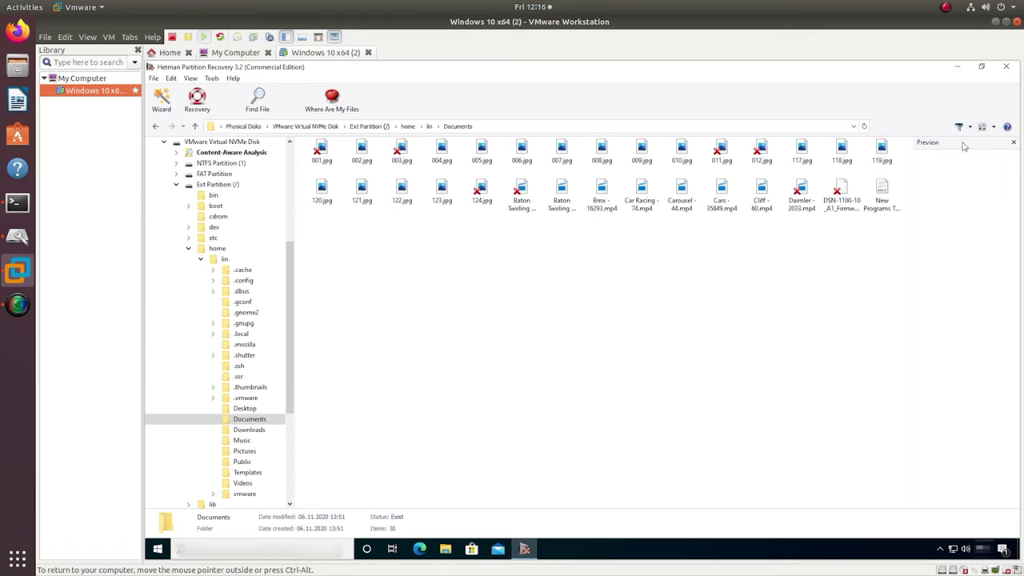
click(991, 128)
click(984, 137)
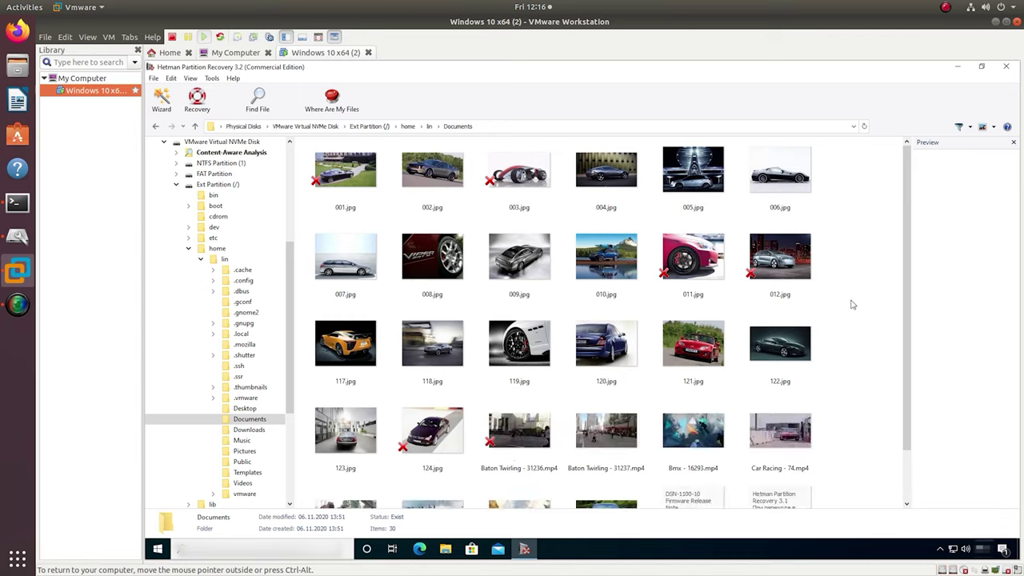
Recover 001.jpg, 003.jpg, 011.jpg, 012.jpg, 124.jpg and Baton Twirling - 31236.mp4 to the hard disk folder C:\Restored Files\ and finish the wizard.
click(344, 184)
ctrl+click(509, 189)
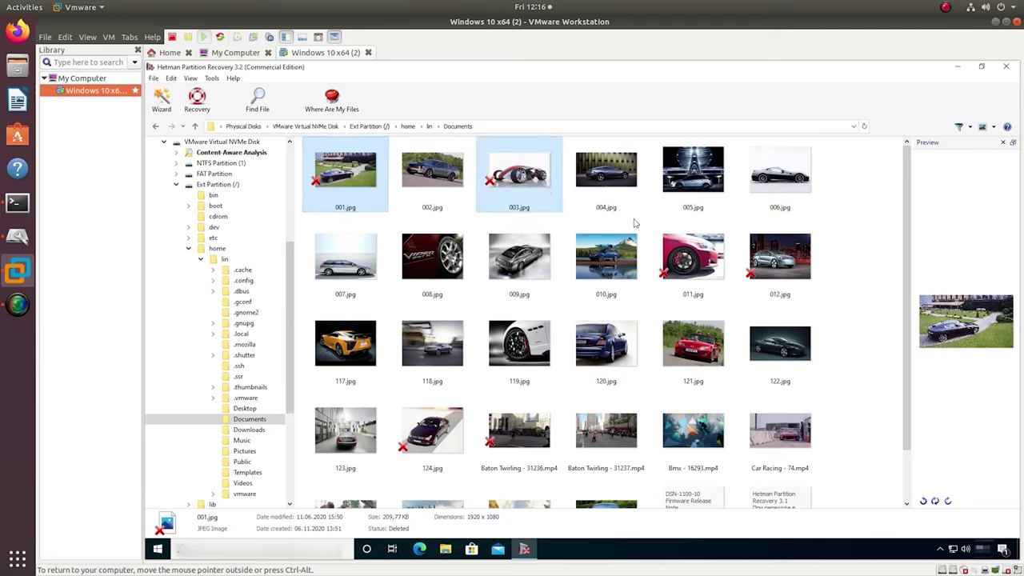
ctrl+click(684, 262)
ctrl+click(760, 267)
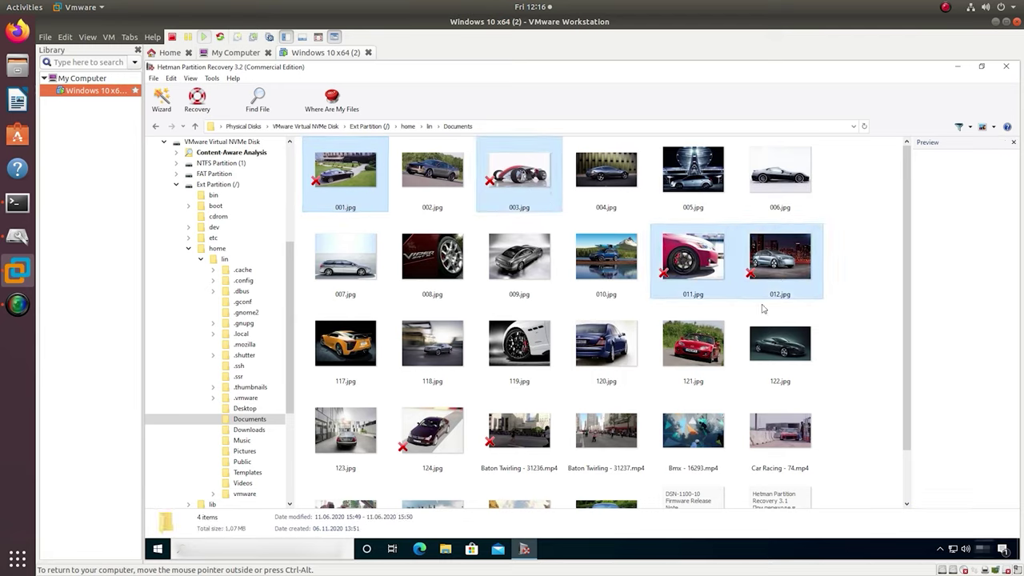
ctrl+click(528, 435)
ctrl+click(438, 434)
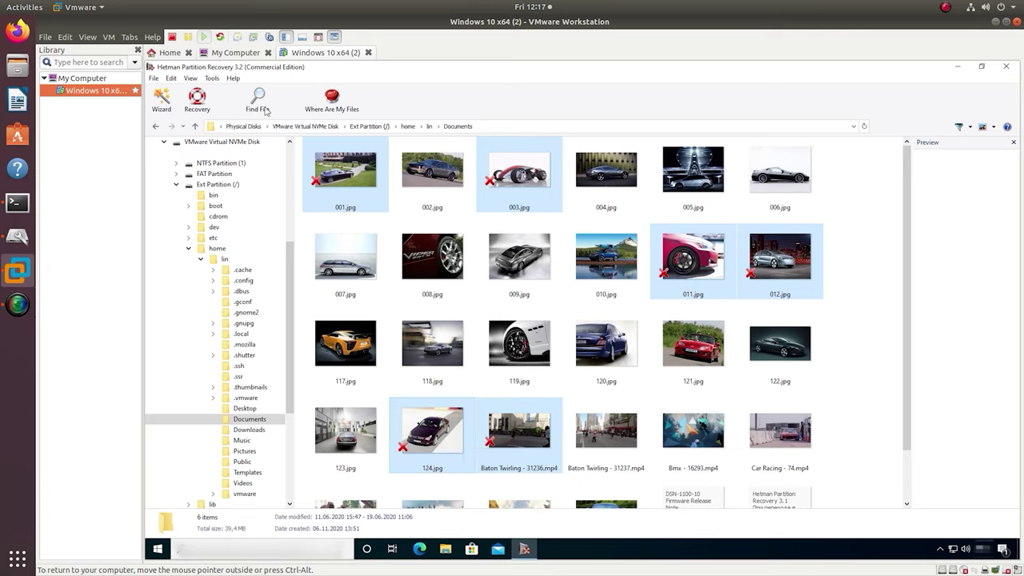
click(197, 102)
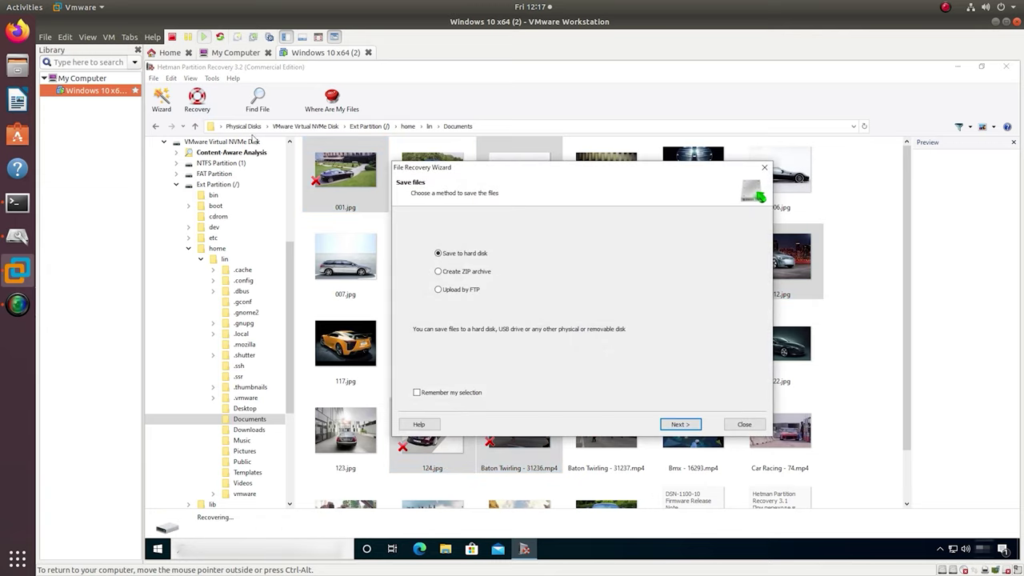
click(677, 425)
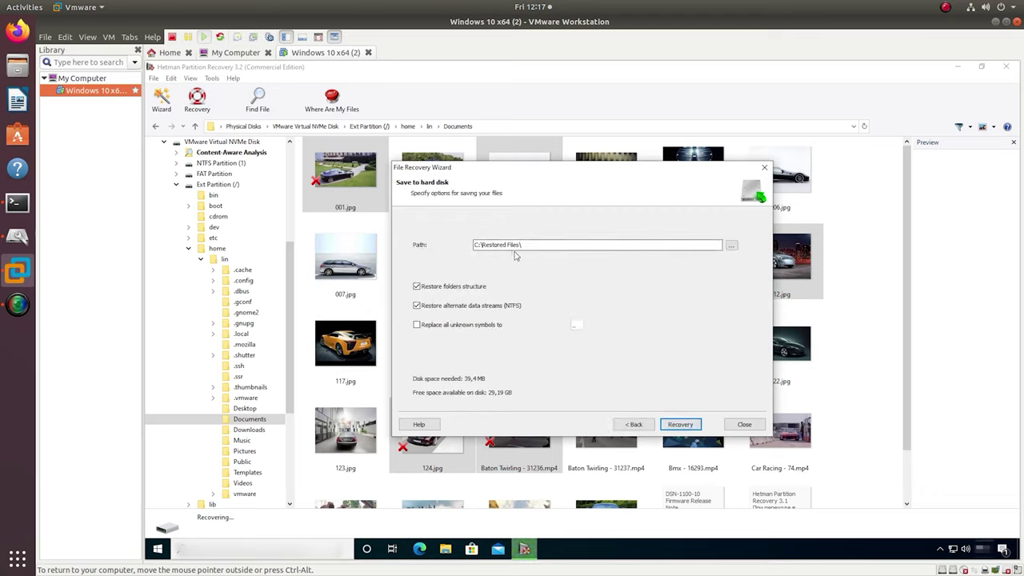
click(680, 424)
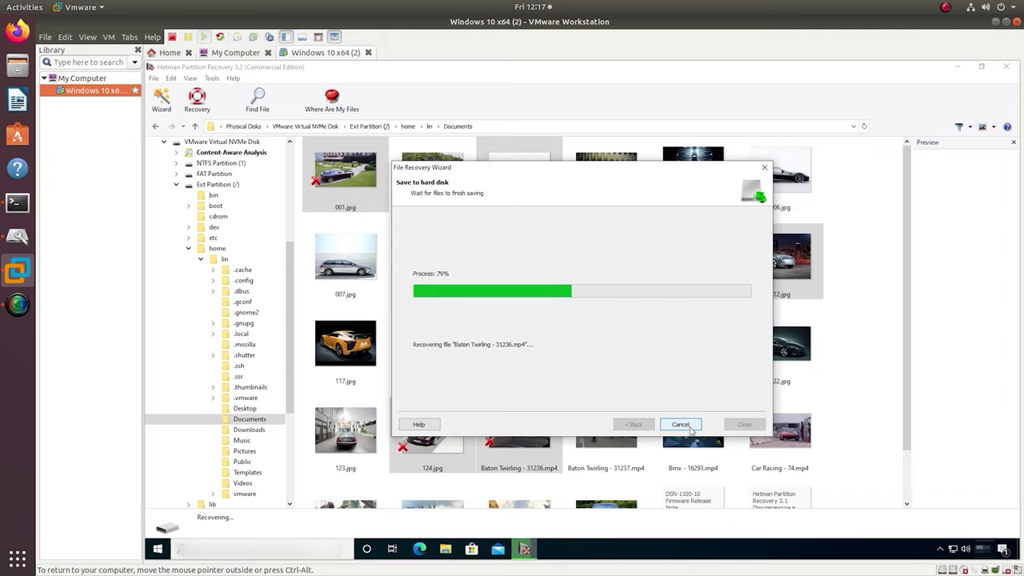
click(681, 424)
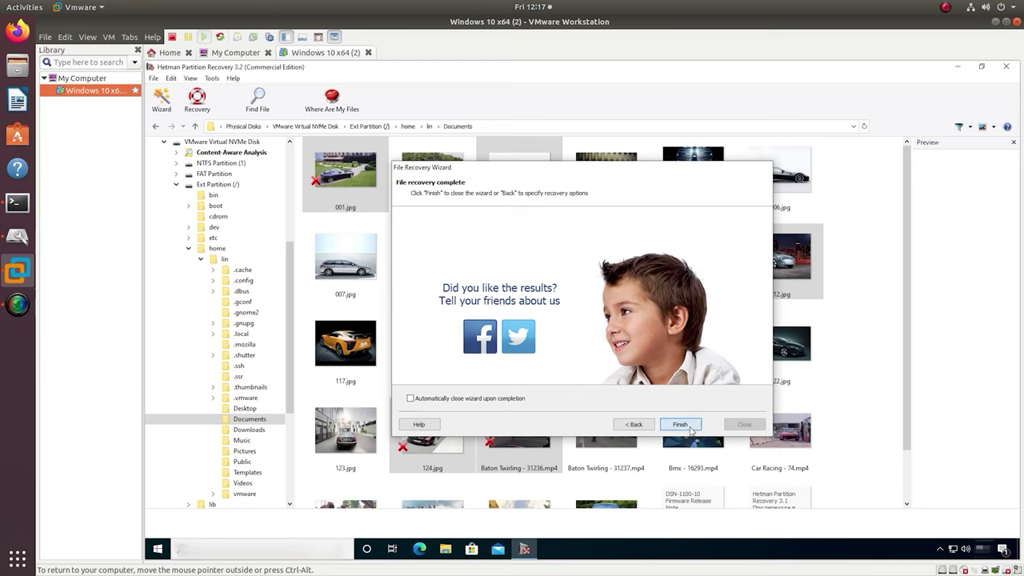